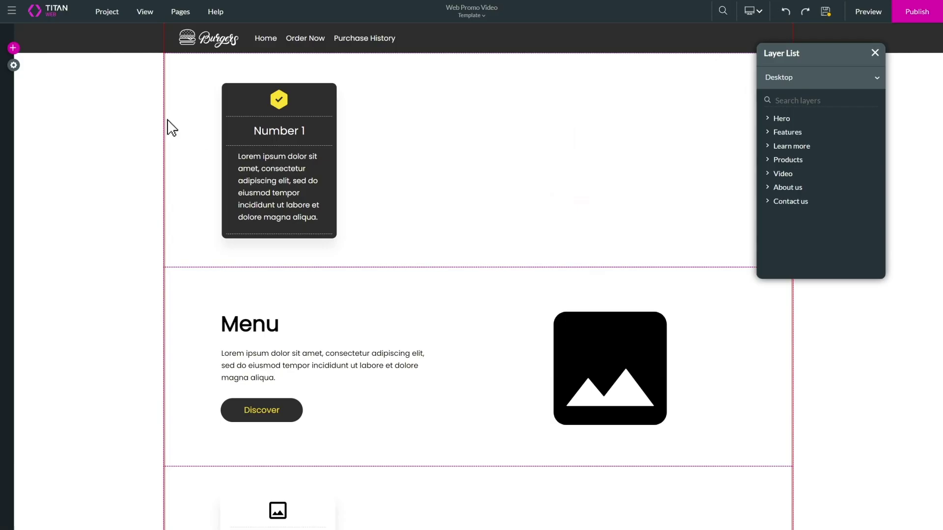
# Step: Place the popular 'Layers of Delicious' burger hero strip at the top of the Template page
pyautogui.click(13, 49)
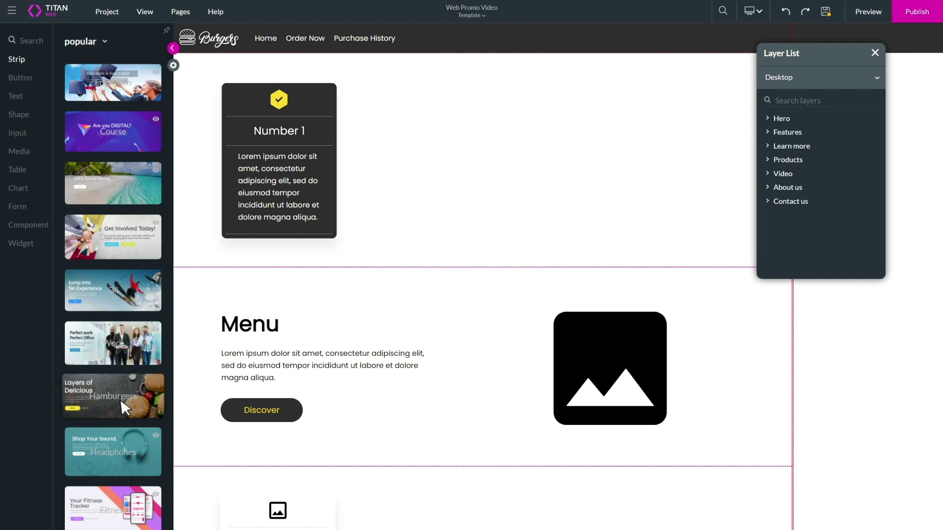
pyautogui.moveTo(124, 409); pyautogui.dragTo(483, 129)
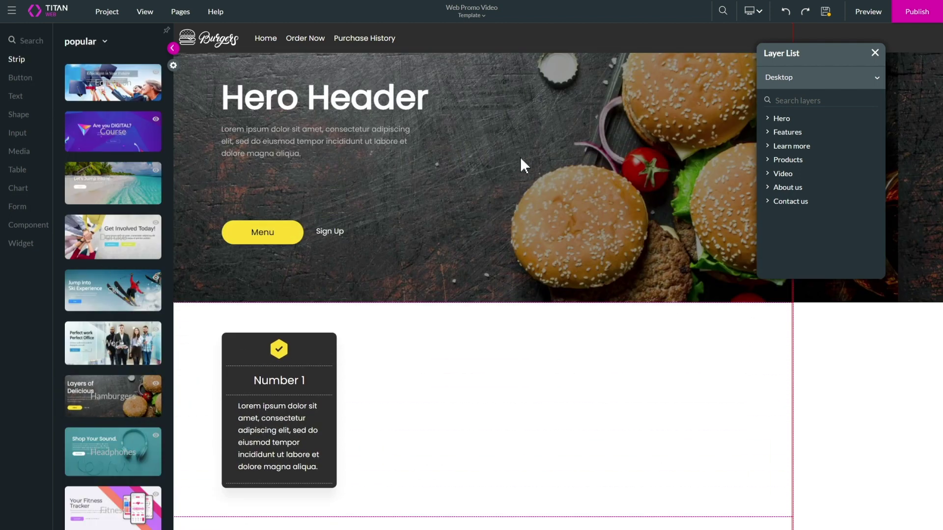
pyautogui.scroll(-1, 547, 179)
pyautogui.scroll(-3, 548, 184)
pyautogui.scroll(-4, 548, 187)
pyautogui.scroll(-4, 553, 187)
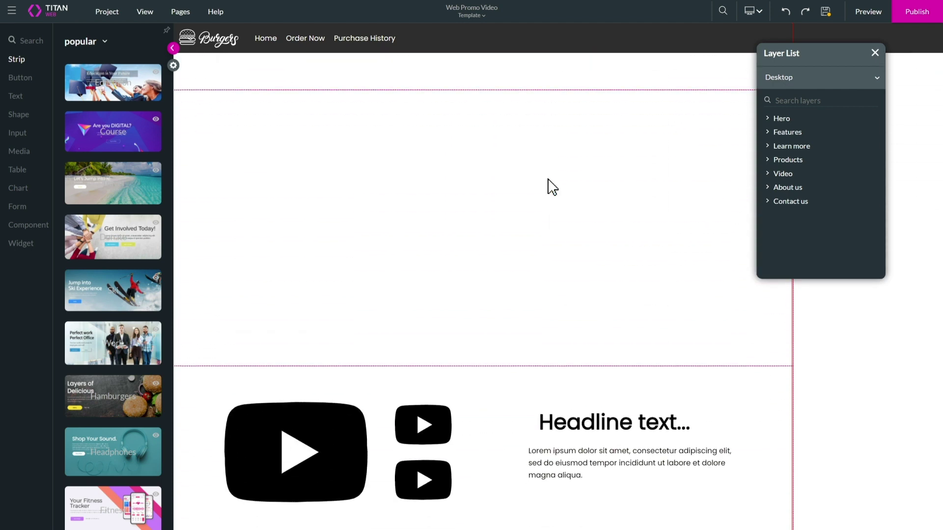
pyautogui.scroll(-1, 547, 187)
# Step: Drop the Comp 1 Burger Name card into the empty section and fill its button #2D2D2D
pyautogui.click(27, 225)
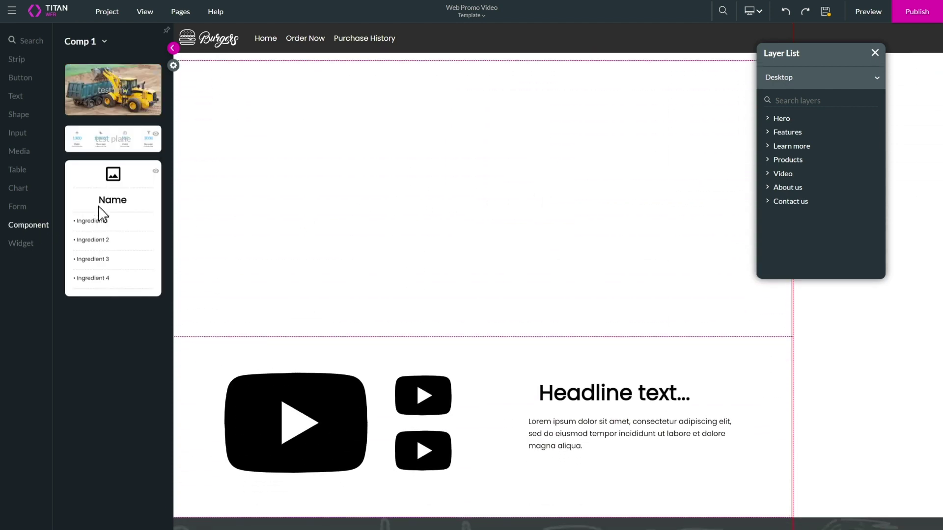
pyautogui.moveTo(102, 214); pyautogui.dragTo(274, 167)
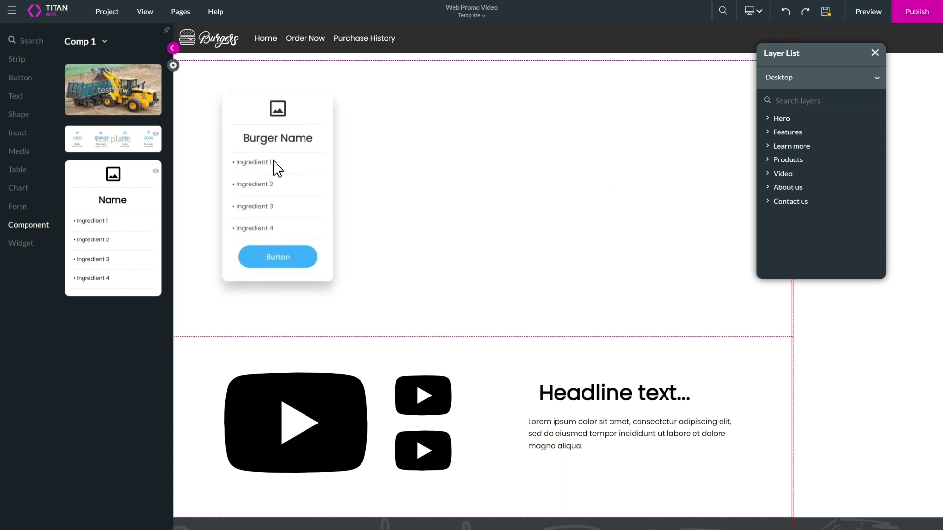
pyautogui.click(277, 267)
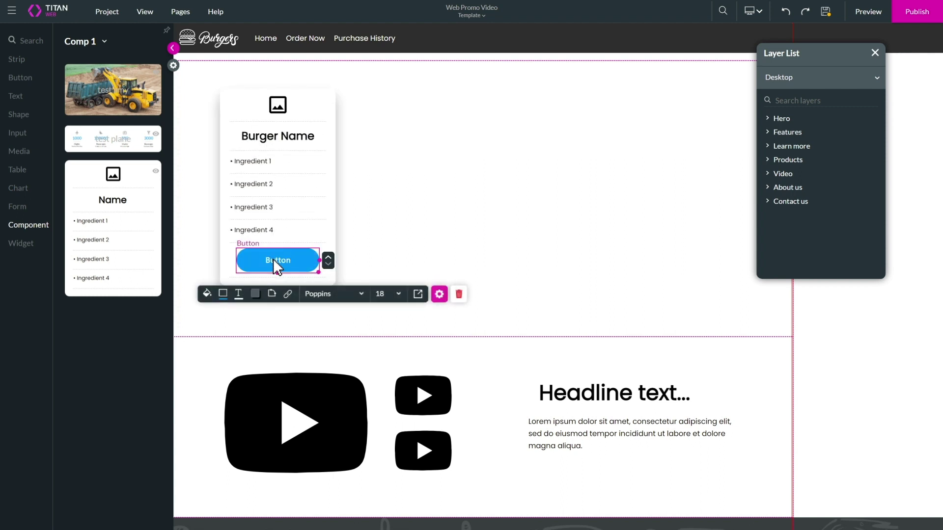
pyautogui.click(206, 294)
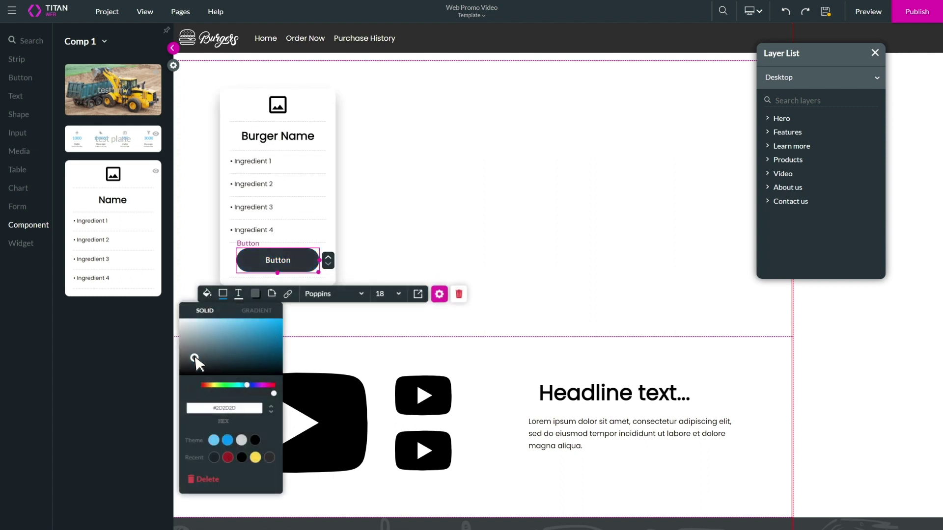
pyautogui.click(375, 321)
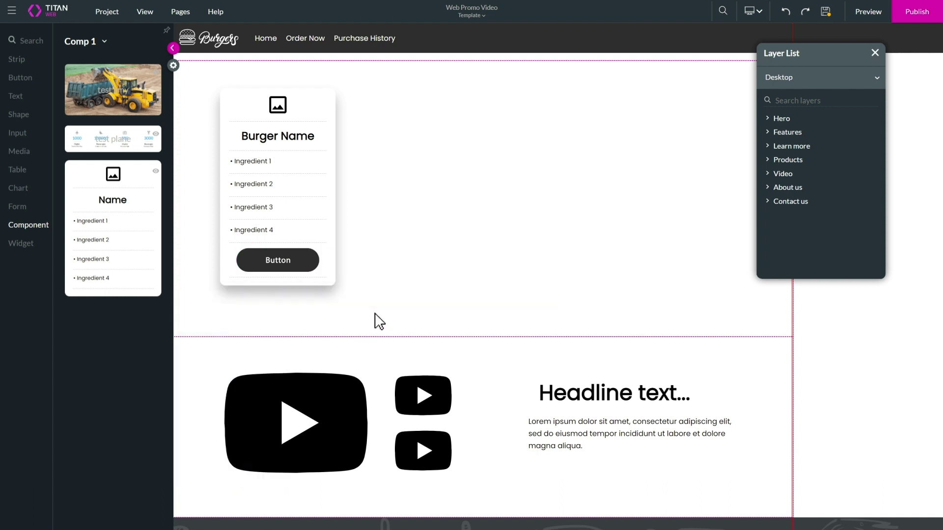
# Step: On the Purchase History page, place an 'Orders by dates' line chart beside 'Orders by products'
pyautogui.click(481, 15)
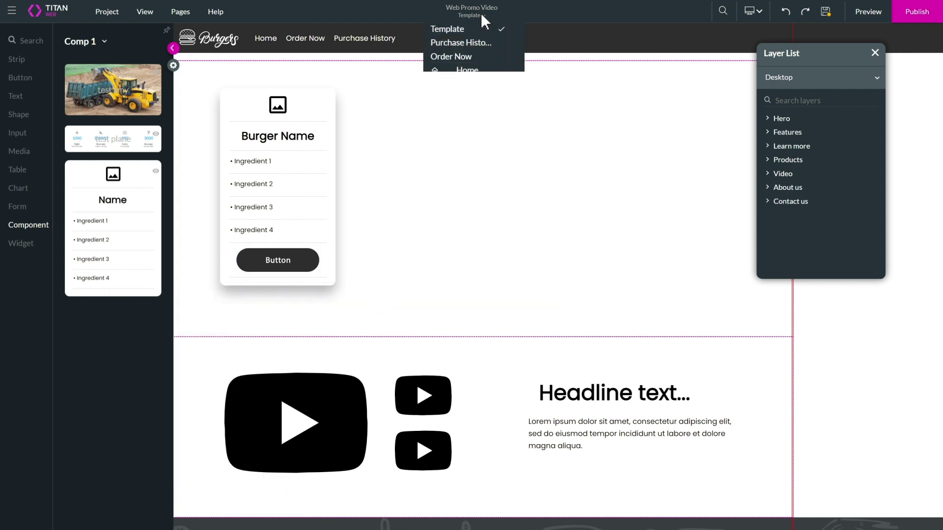
pyautogui.click(481, 42)
pyautogui.scroll(-3, 481, 41)
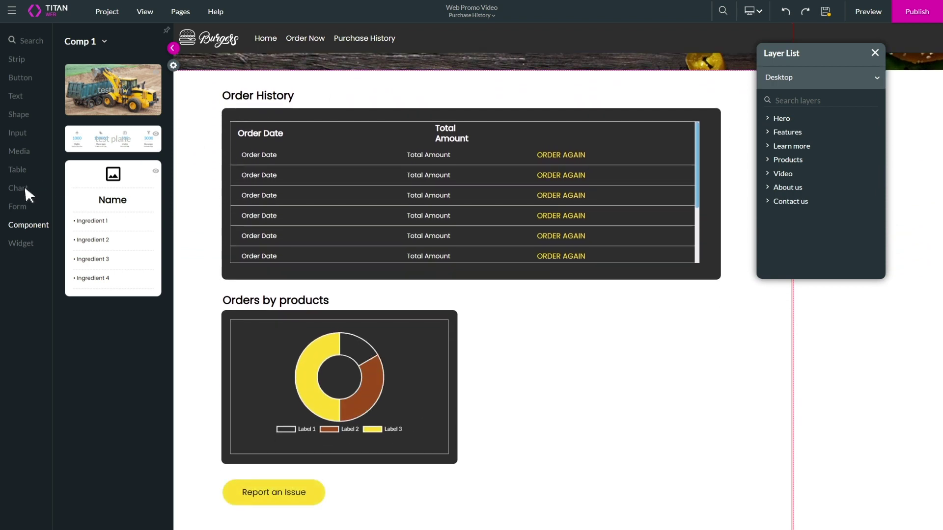
pyautogui.click(22, 188)
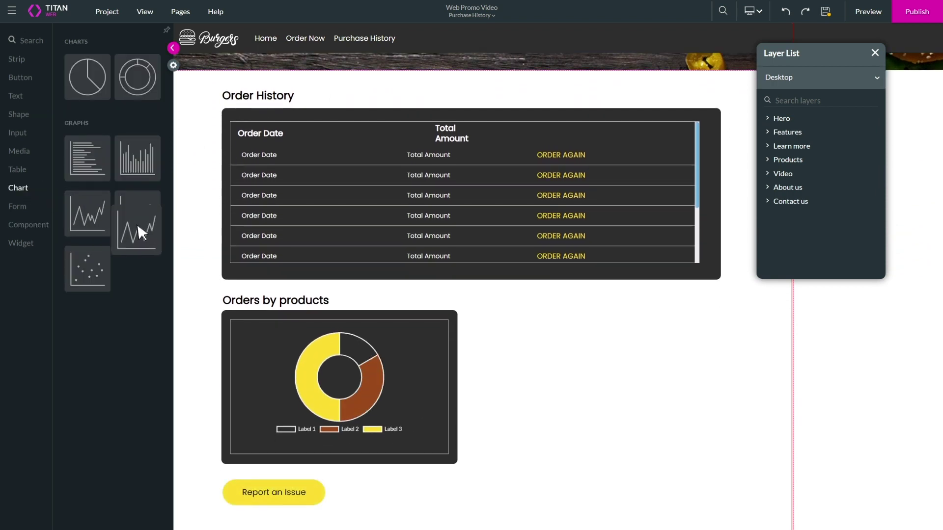
pyautogui.moveTo(530, 354); pyautogui.dragTo(603, 379)
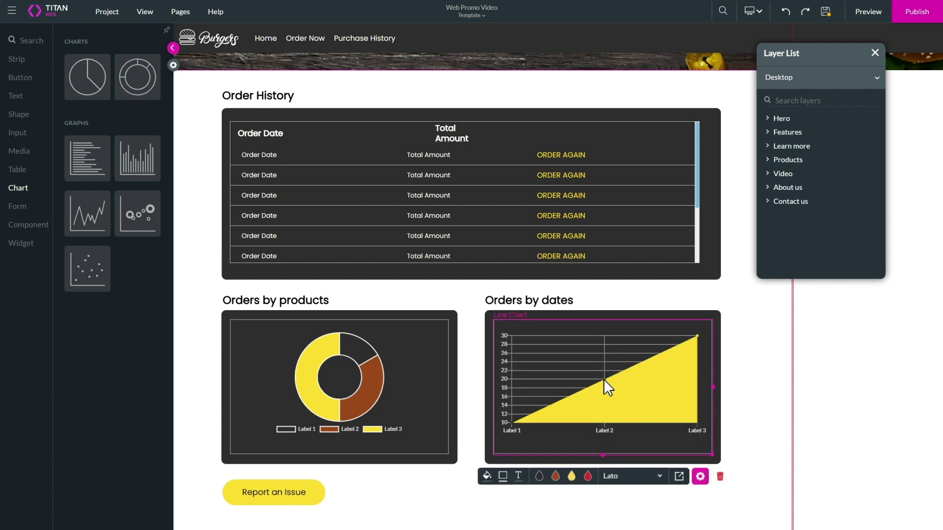
# Step: Publish the burger website live from the top bar
pyautogui.click(917, 13)
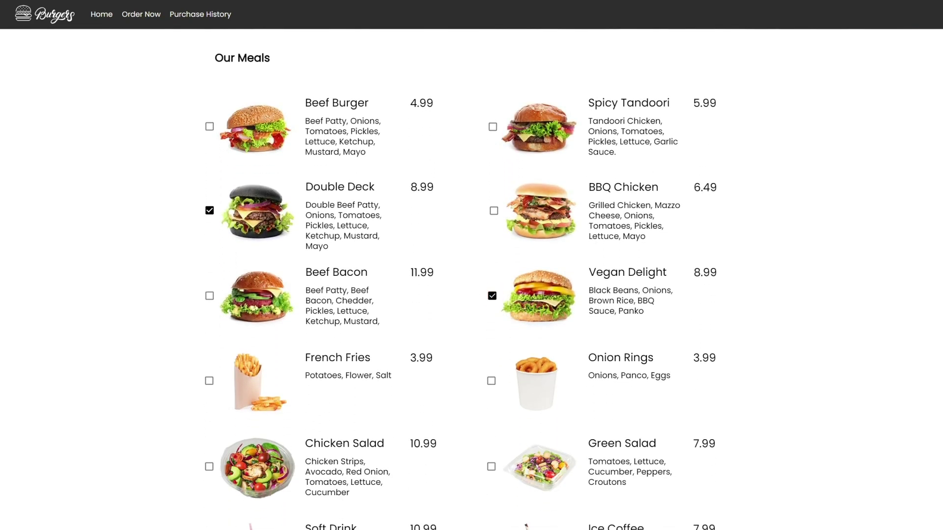
pyautogui.scroll(-3, 461, 291)
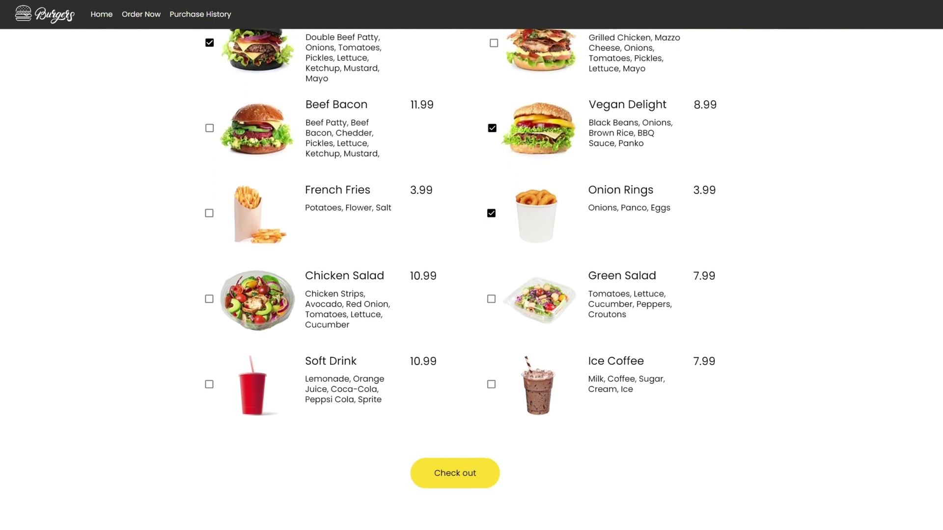